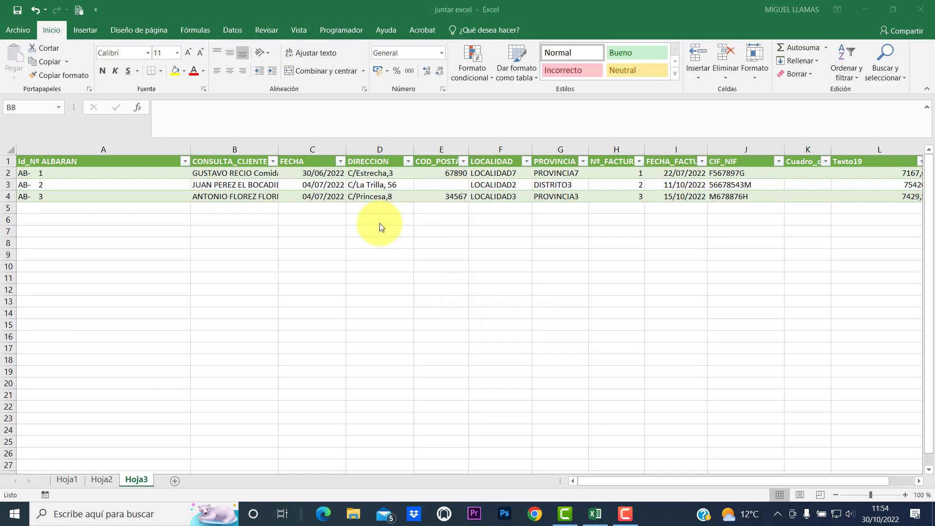
# - Type the title FORMULARIO FACTURAS in an empty cell below the invoice data
pyautogui.click(238, 242)
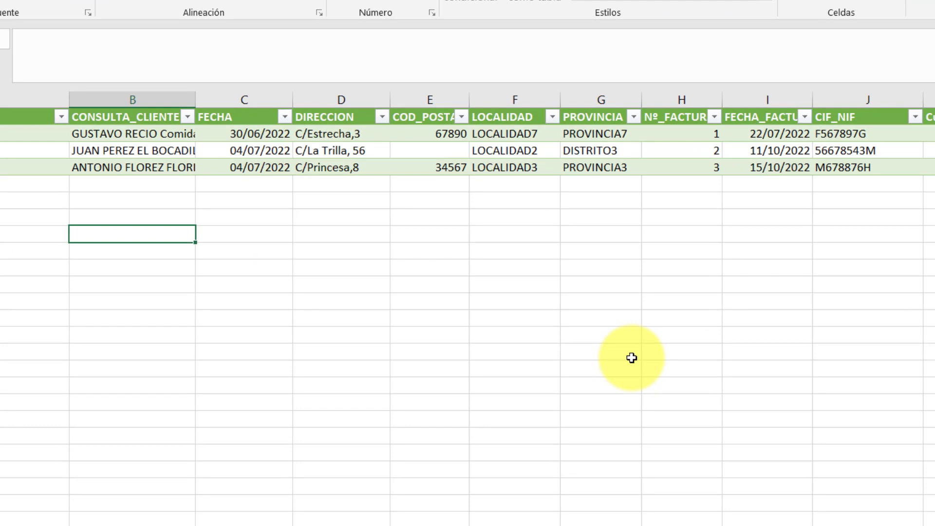
pyautogui.write('FOR')
pyautogui.write('MULARIO FACTURAS')
pyautogui.click(156, 269)
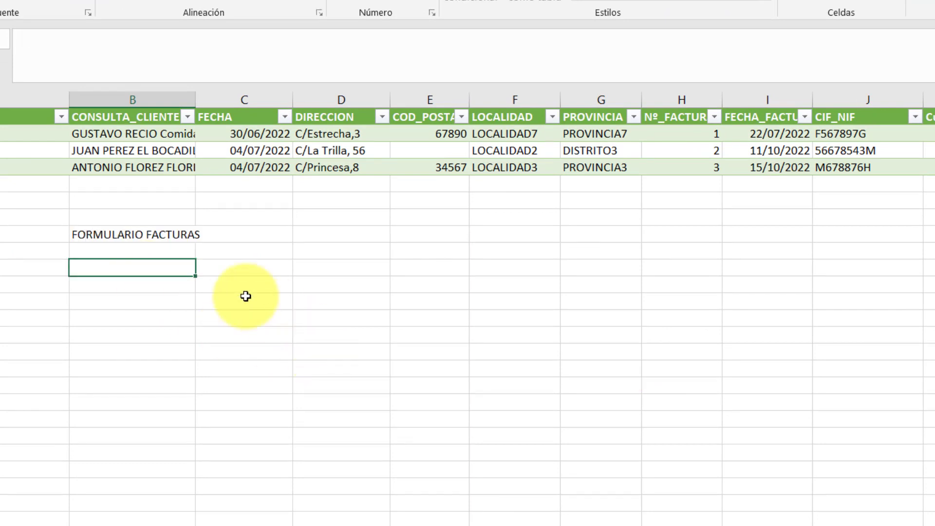
# - Enter the header row NOMBRE CLIENTE, NIF/CIF, FECHA FACTURA, Nº FACTURA through TOTAL FACTURA
pyautogui.click(137, 287)
pyautogui.click(140, 268)
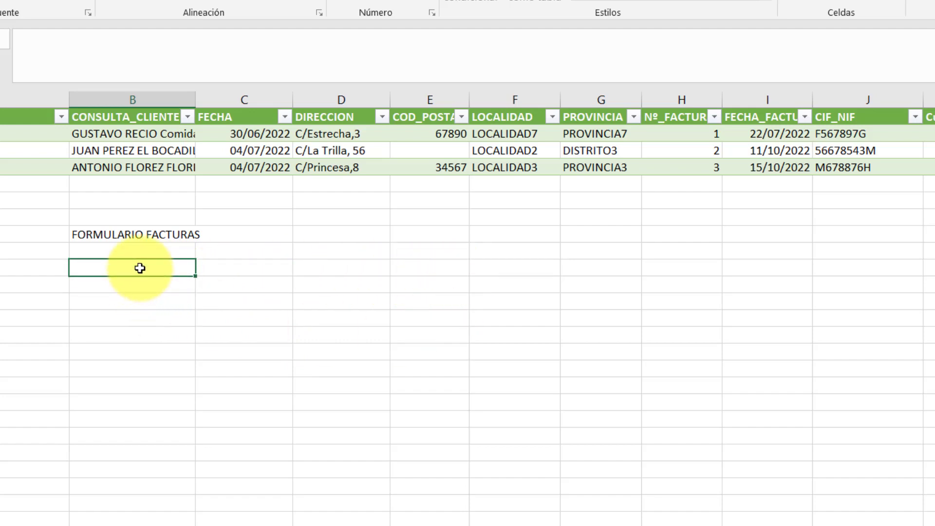
pyautogui.write('NO')
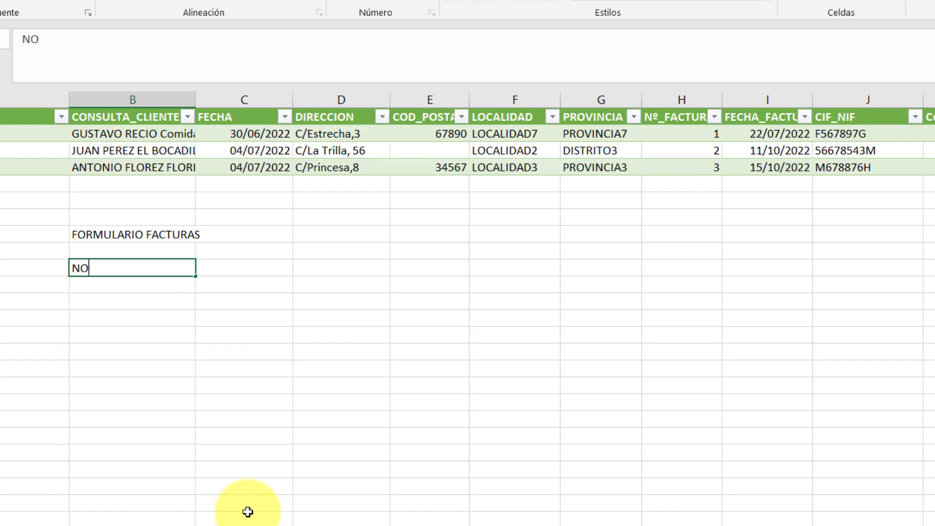
pyautogui.write('MBRE CLIENTE')
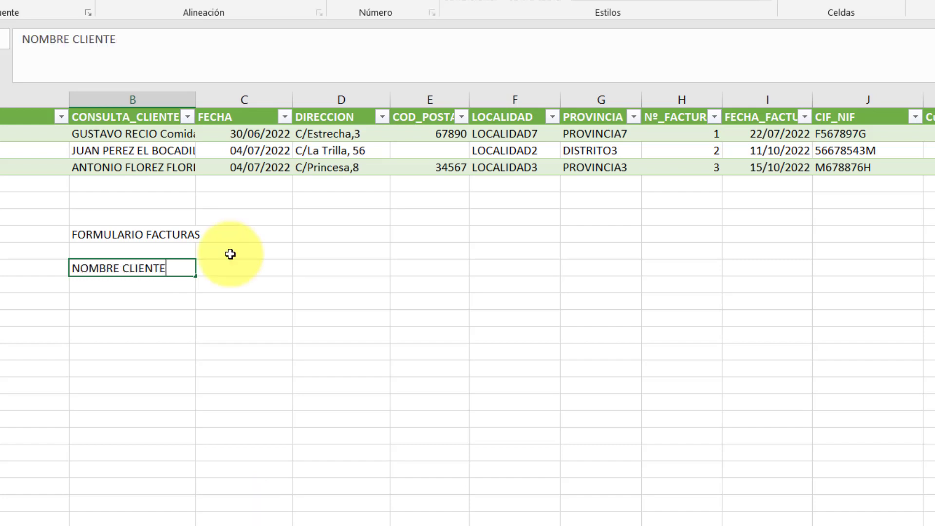
pyautogui.click(235, 267)
pyautogui.write('NIF/CIF')
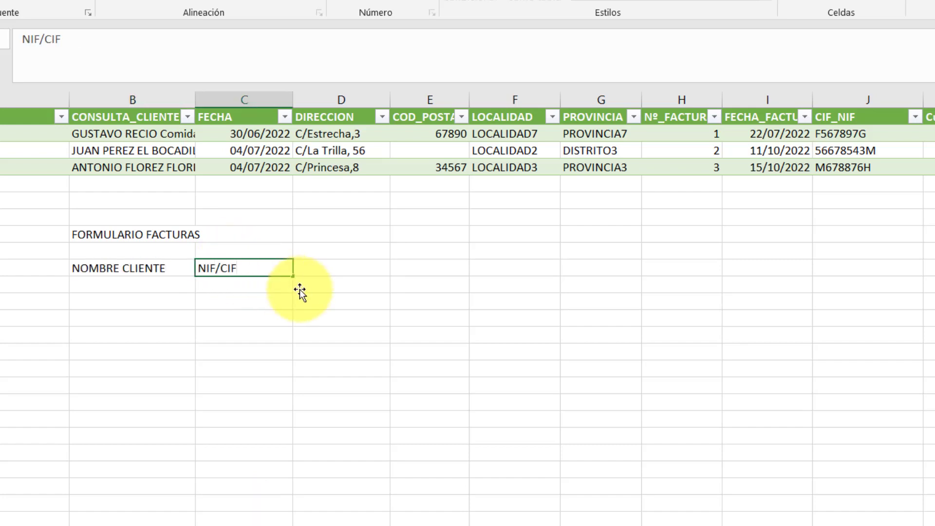
pyautogui.press('Tab')
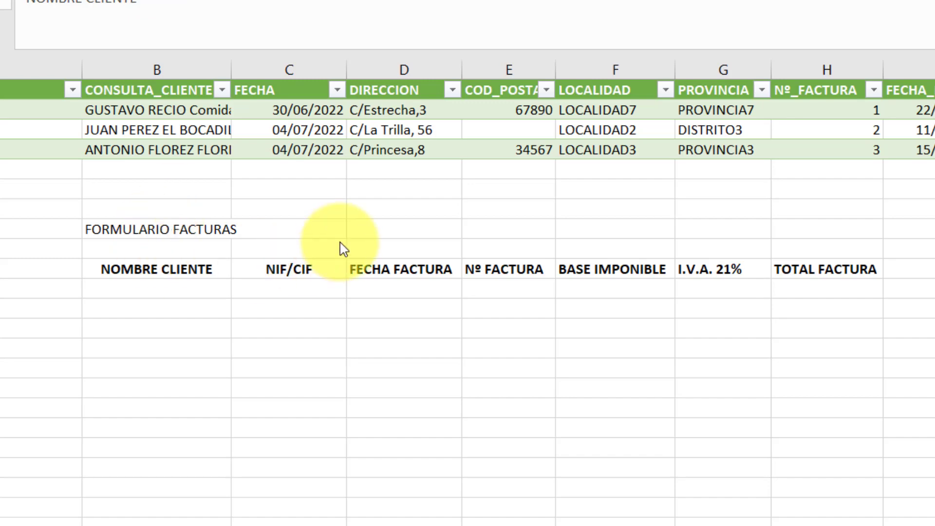
pyautogui.click(156, 276)
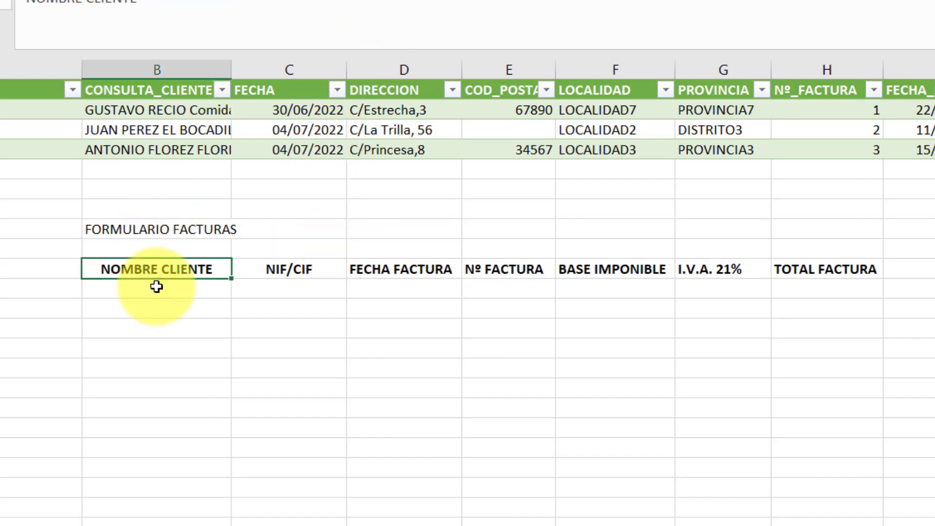
pyautogui.click(158, 293)
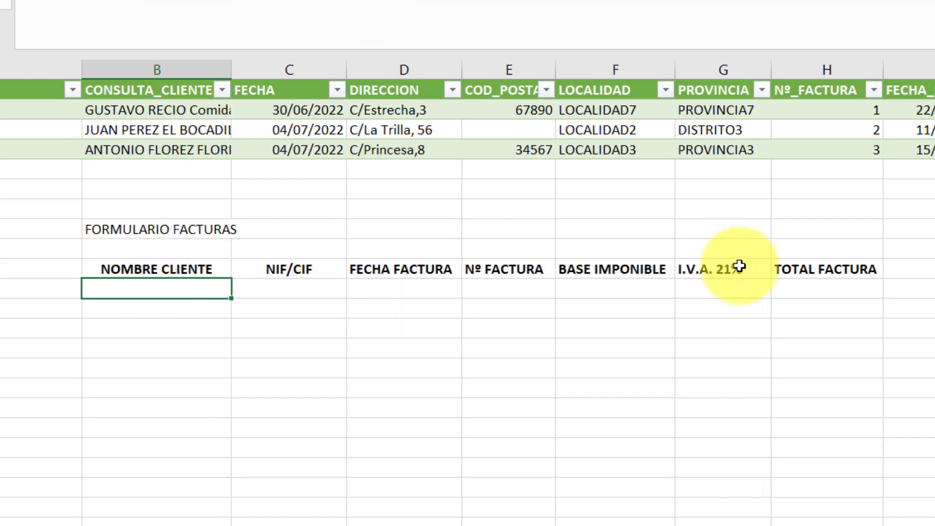
# - Copy invoice 1's customer name and values under the headers, ending with total 8672,8
pyautogui.write('PWELGJPOEKPO')
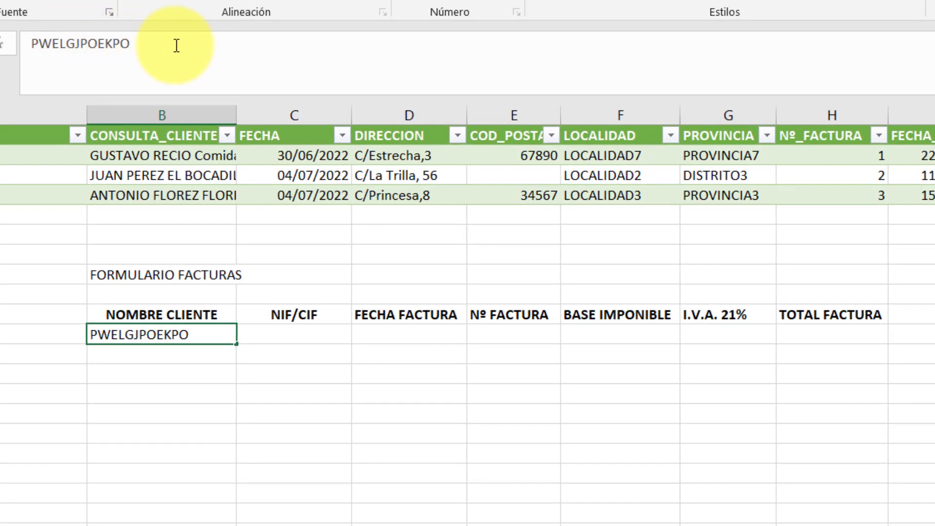
pyautogui.press('BackSpace')
pyautogui.press('BackSpace')
pyautogui.press('BackSpace')
pyautogui.press('BackSpace')
pyautogui.press('BackSpace')
pyautogui.press('BackSpace')
pyautogui.press('BackSpace')
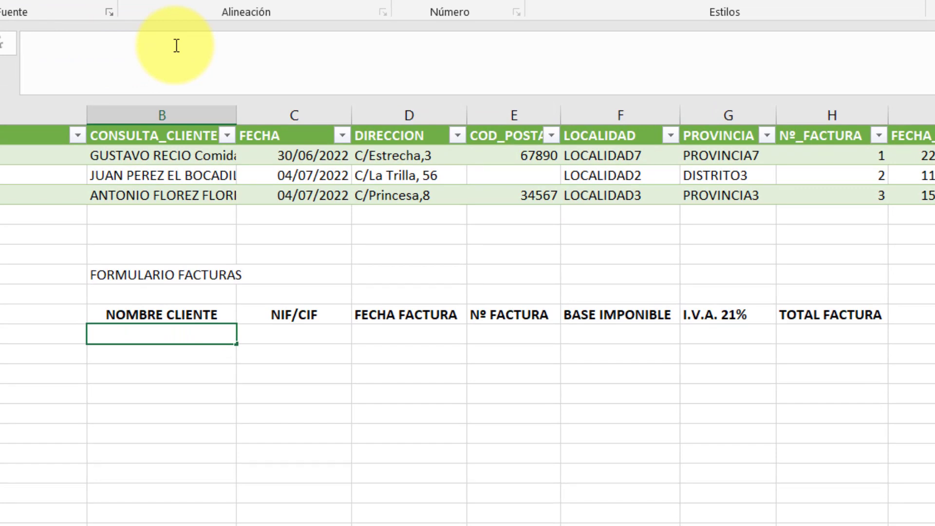
pyautogui.click(137, 162)
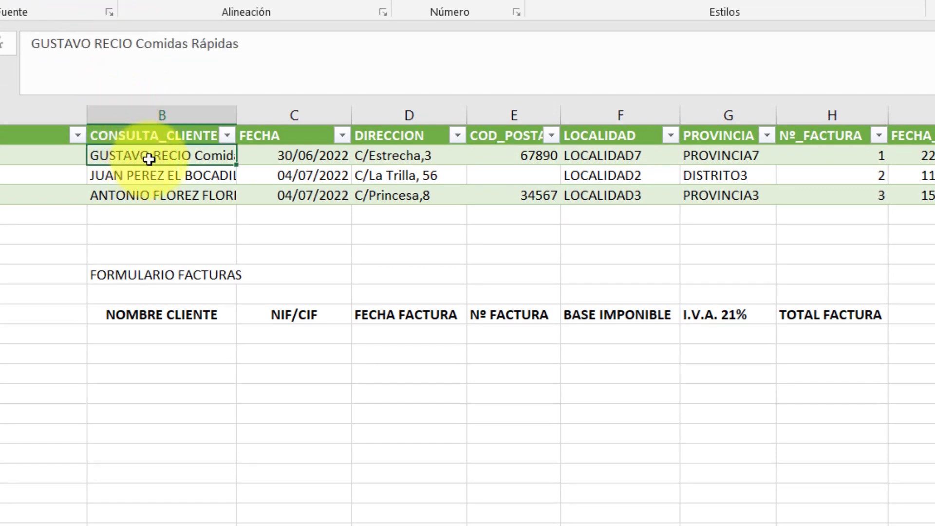
pyautogui.rightClick(150, 157)
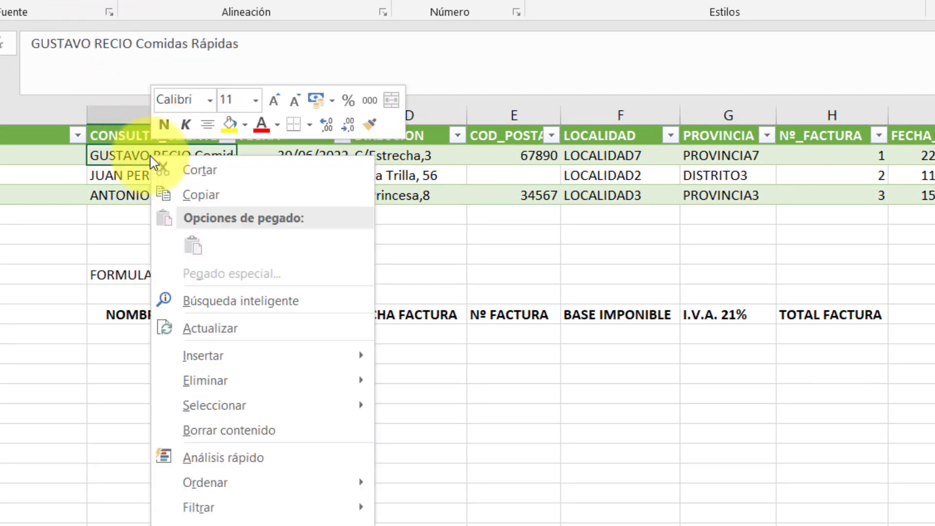
pyautogui.click(213, 197)
pyautogui.rightClick(171, 336)
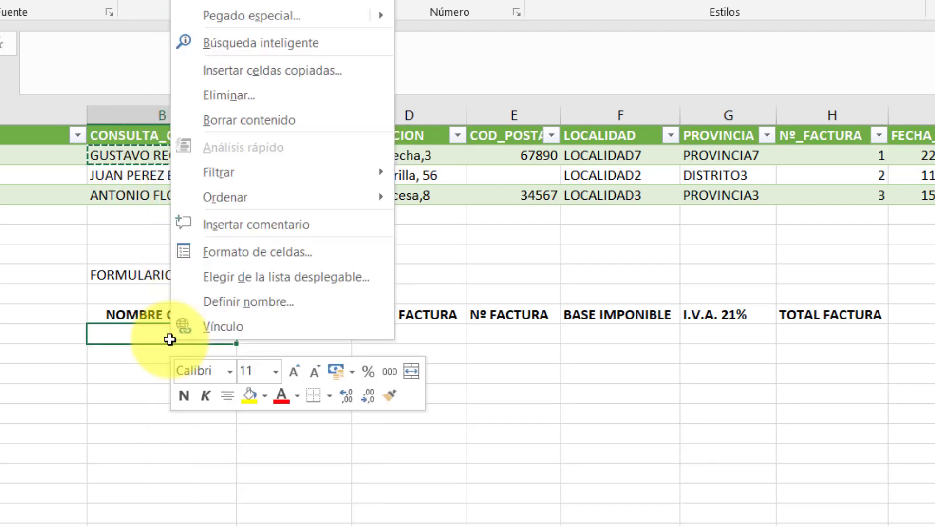
pyautogui.hotkey('ctrl', 'v')
pyautogui.click(295, 335)
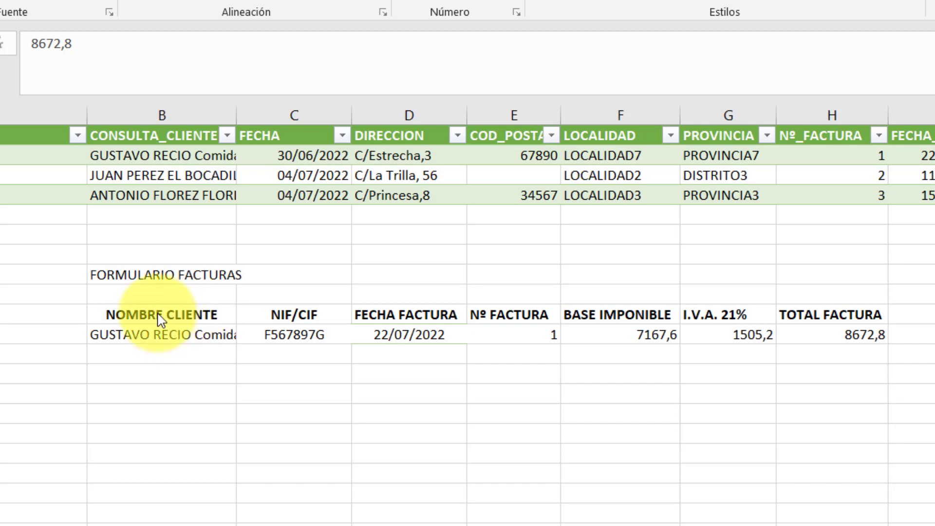
pyautogui.hotkey('ctrl', 'v')
# - Format the header and first record range B10:H11 as a blue table with headers
pyautogui.moveTo(157, 313); pyautogui.dragTo(813, 328)
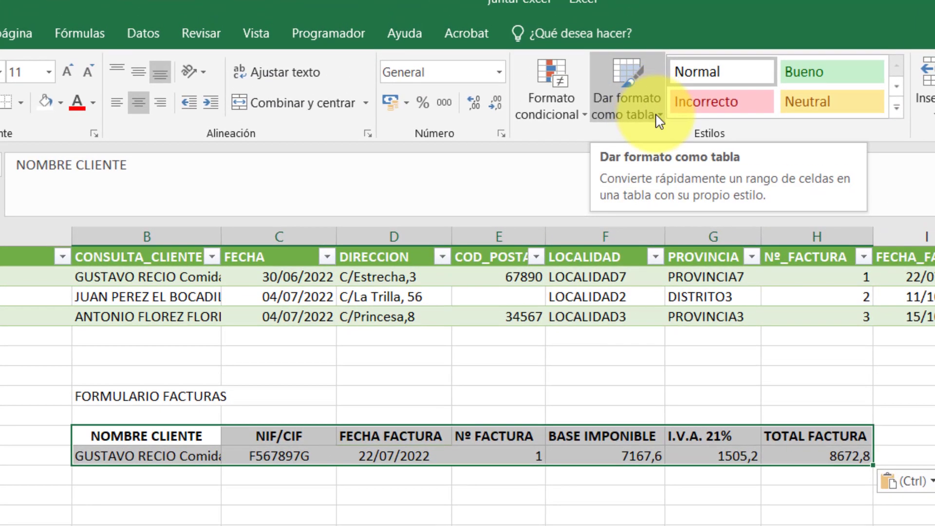
pyautogui.click(651, 79)
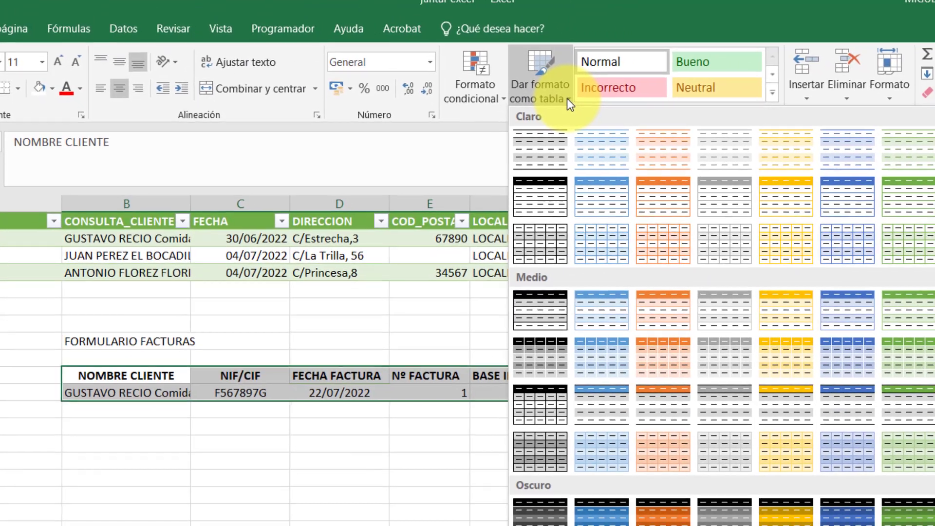
pyautogui.click(925, 393)
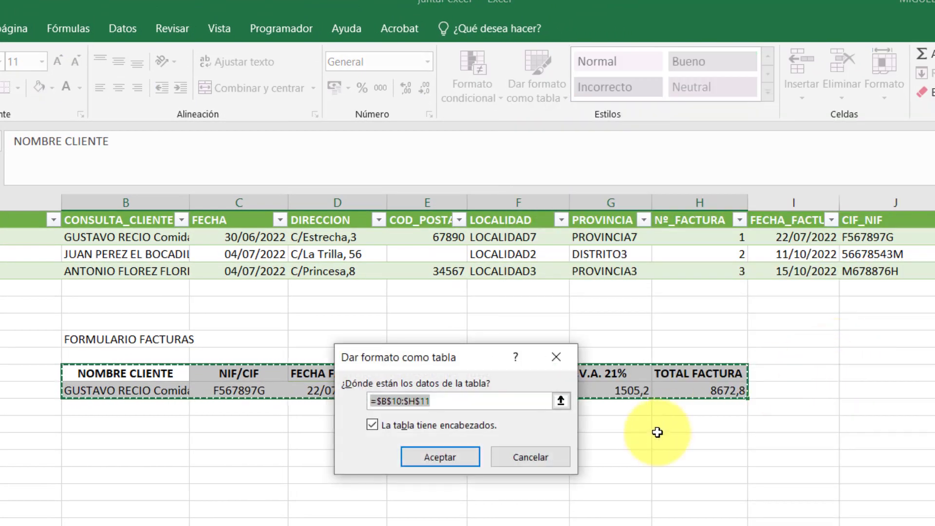
pyautogui.click(433, 457)
pyautogui.click(433, 457)
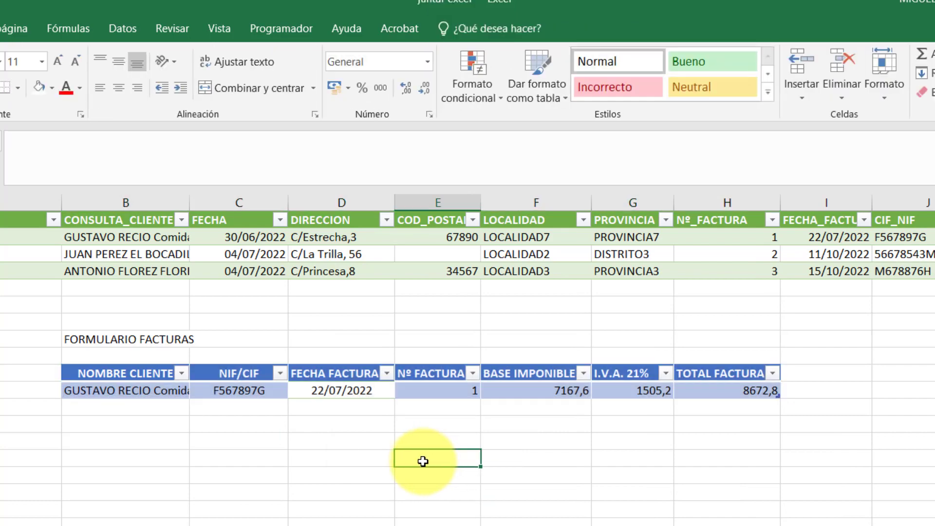
pyautogui.click(247, 390)
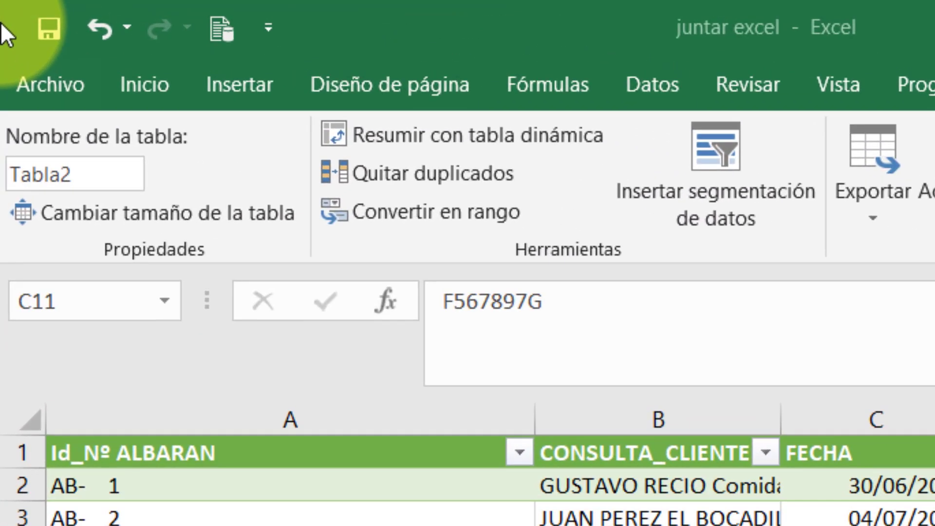
# - In Excel Options' ribbon customization, list commands not on the ribbon and scroll to Formulario
pyautogui.click(53, 84)
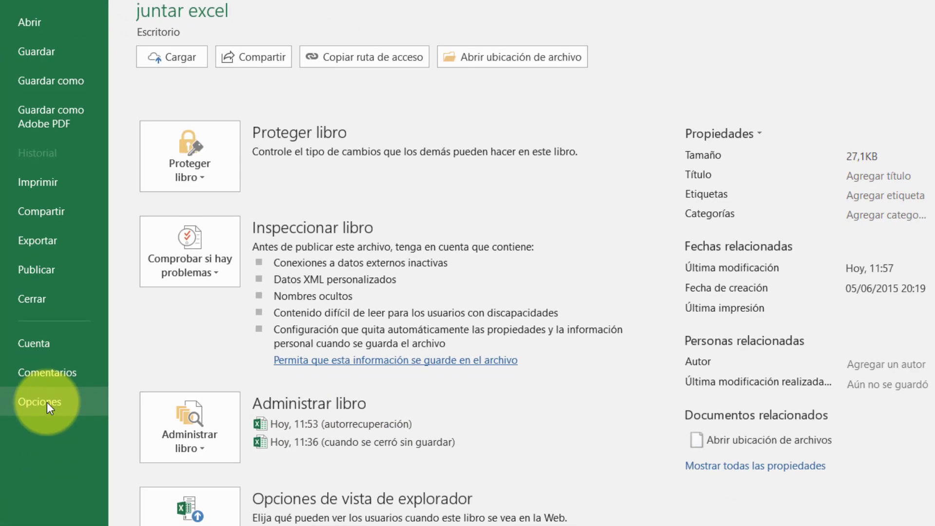
pyautogui.click(46, 402)
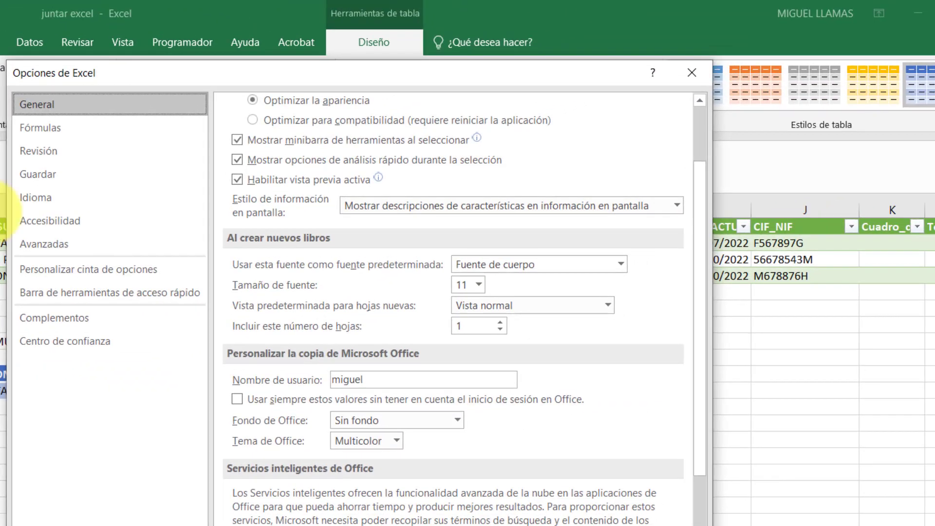
pyautogui.click(61, 269)
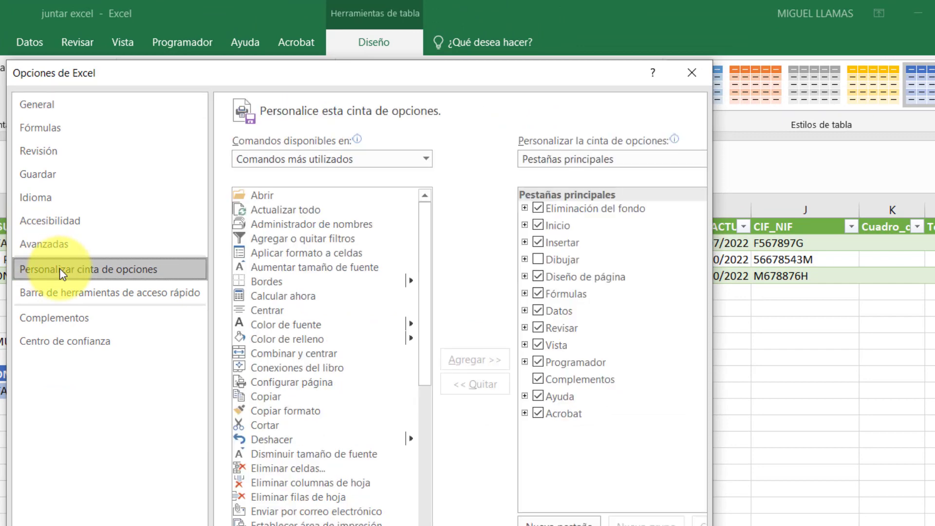
pyautogui.click(426, 159)
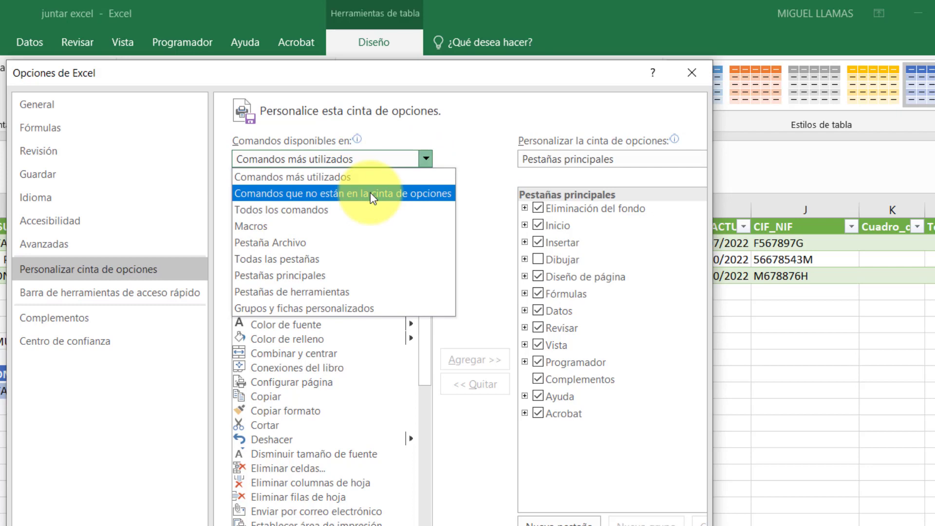
pyautogui.click(371, 194)
pyautogui.moveTo(425, 219); pyautogui.dragTo(431, 300)
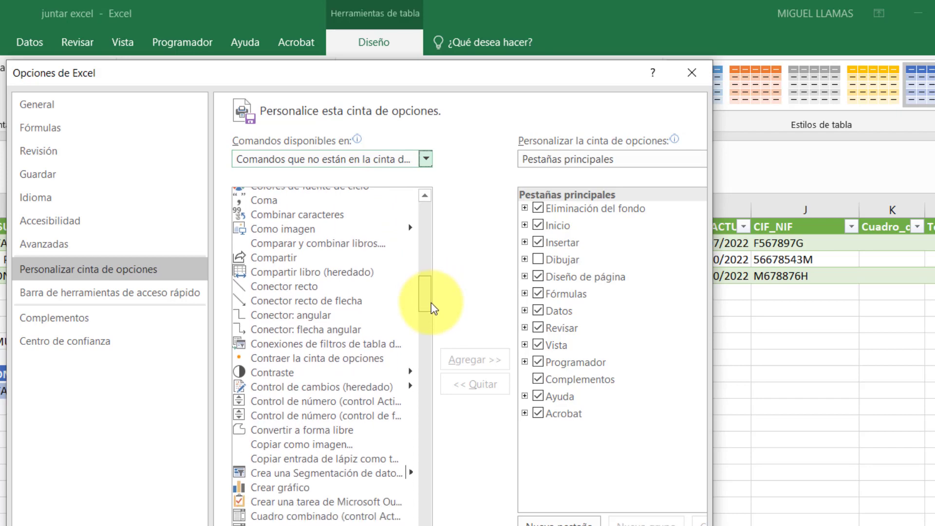
pyautogui.moveTo(431, 300); pyautogui.dragTo(413, 385)
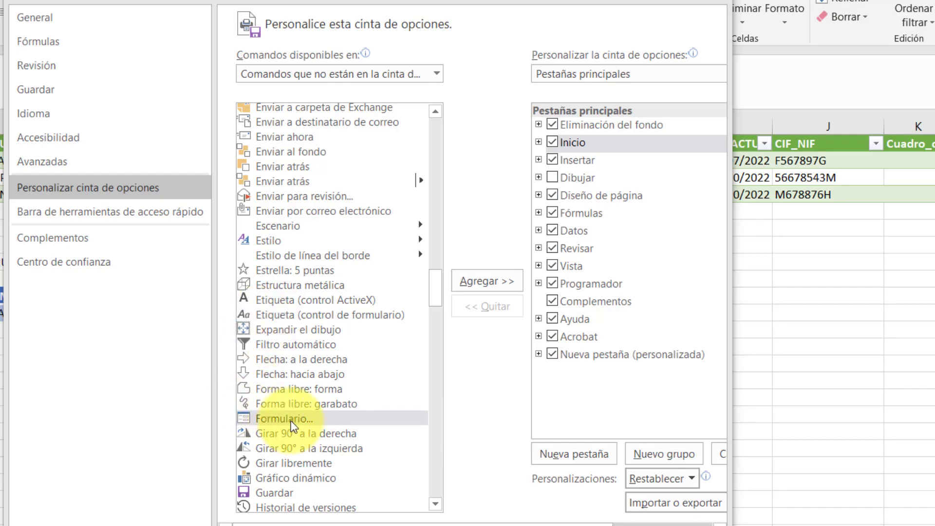
# - Create a new group under Datos, add Formulario to it, and apply the ribbon changes
pyautogui.click(291, 419)
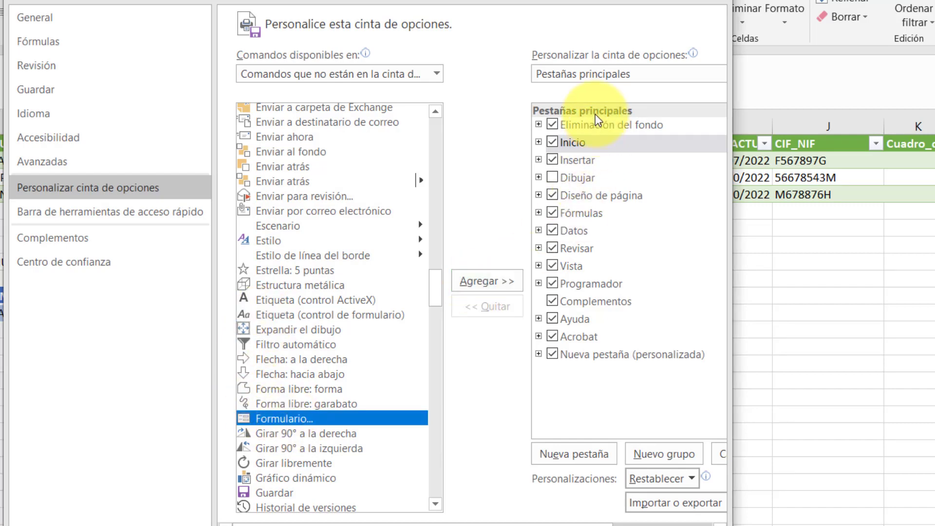
pyautogui.click(575, 233)
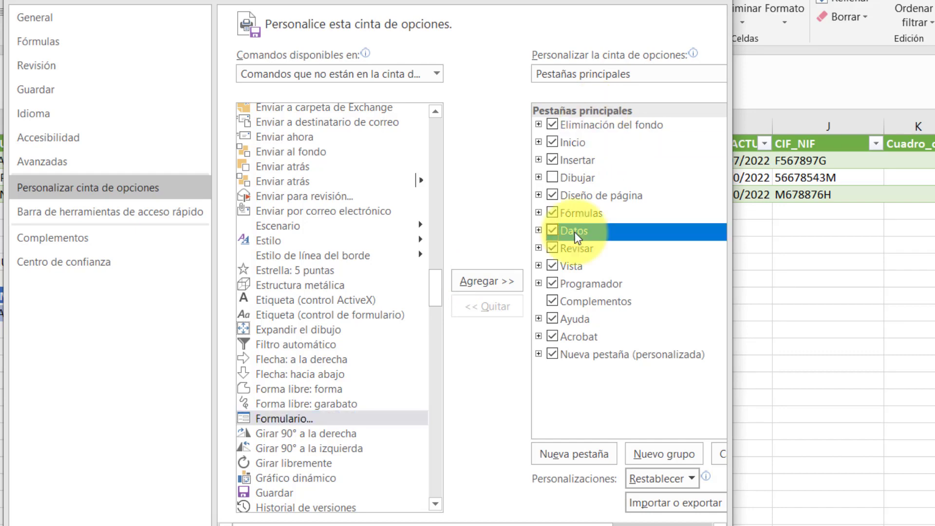
pyautogui.click(490, 287)
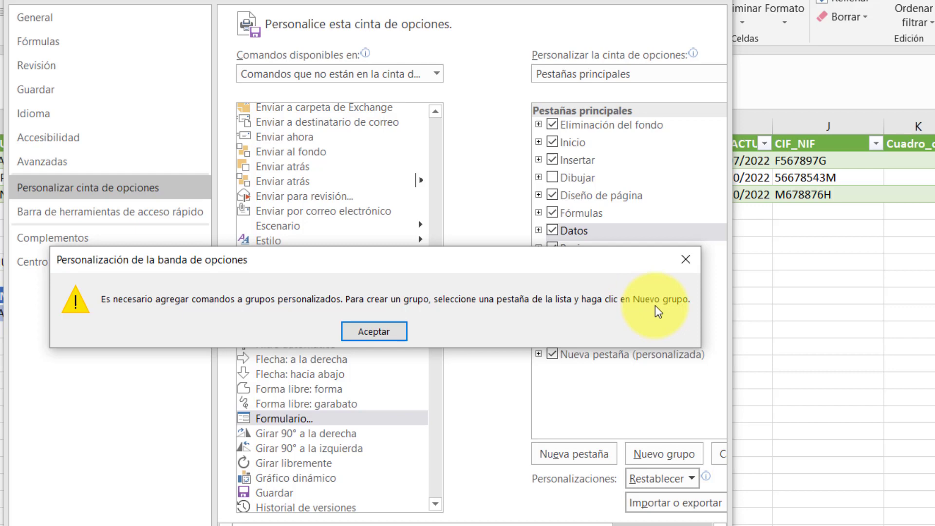
pyautogui.click(379, 333)
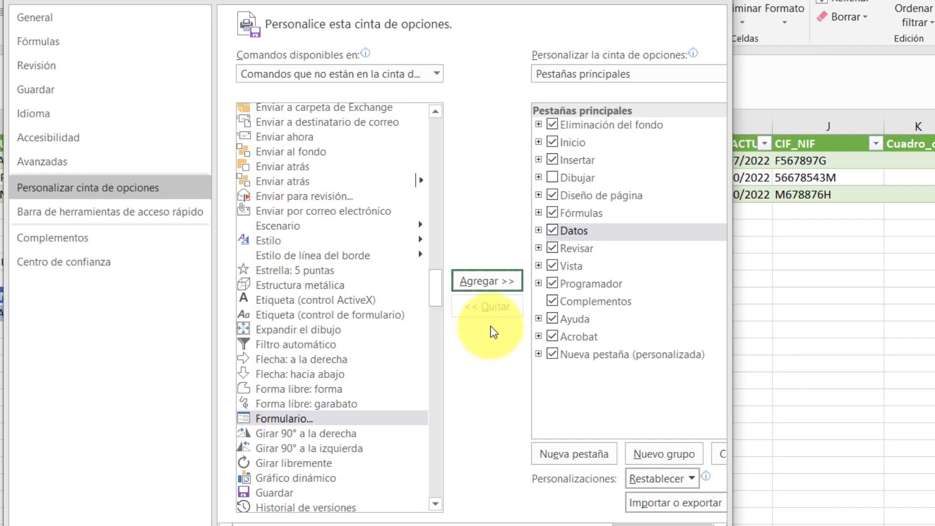
pyautogui.click(662, 453)
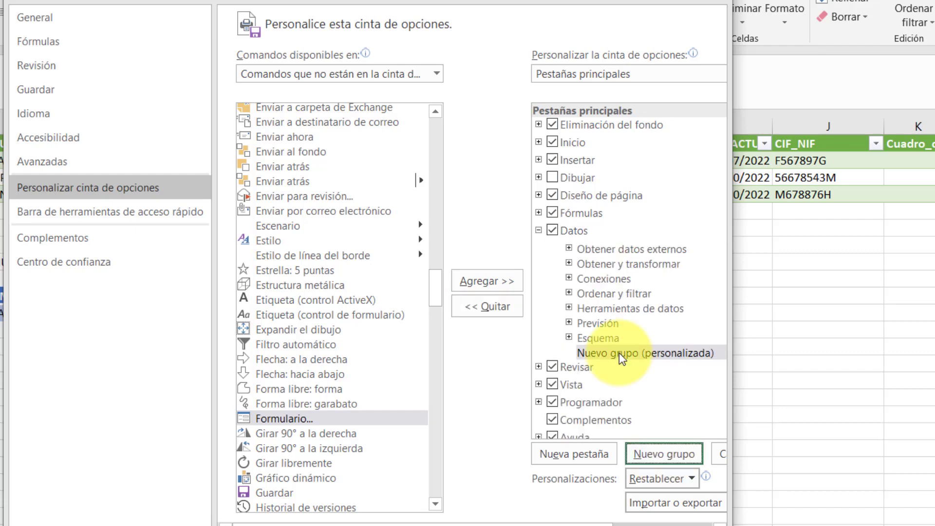
pyautogui.click(479, 281)
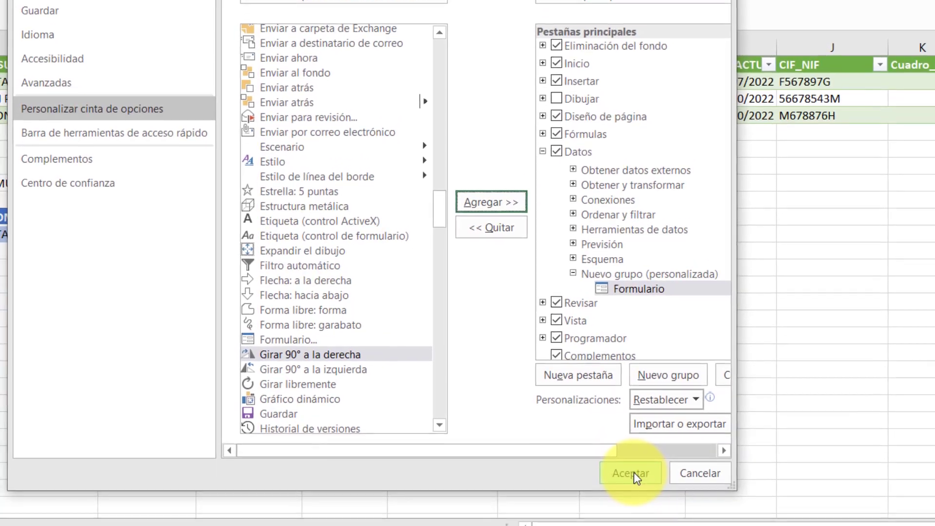
pyautogui.click(631, 473)
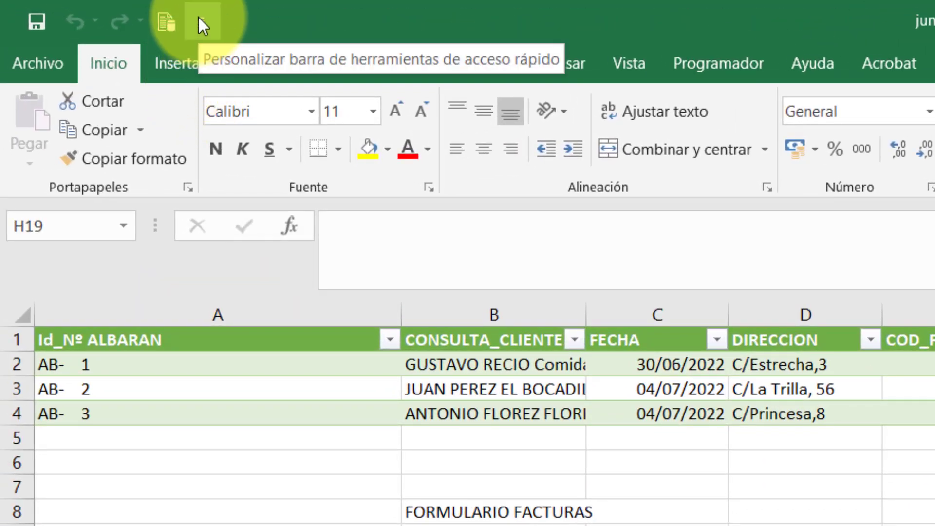
# - Show the Datos tab, whose new group now holds the Formulario button
pyautogui.click(201, 19)
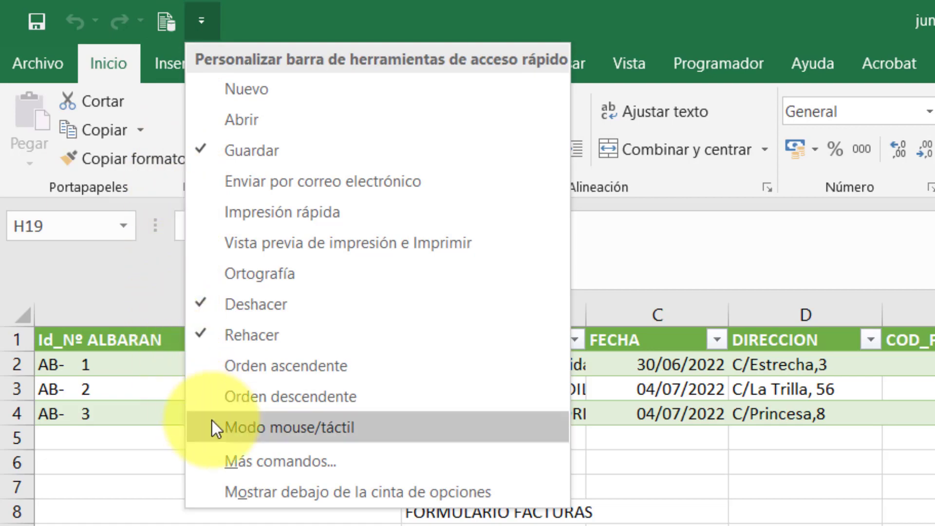
pyautogui.click(256, 457)
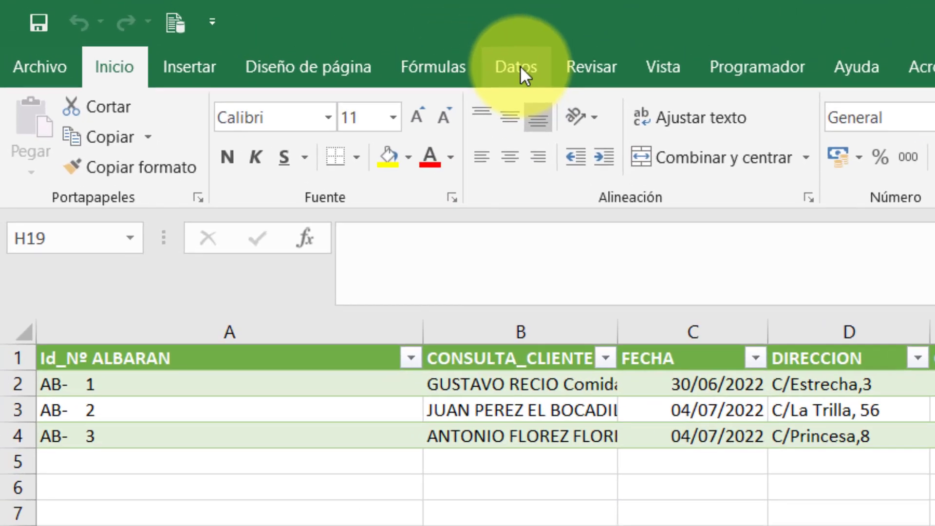
pyautogui.click(516, 65)
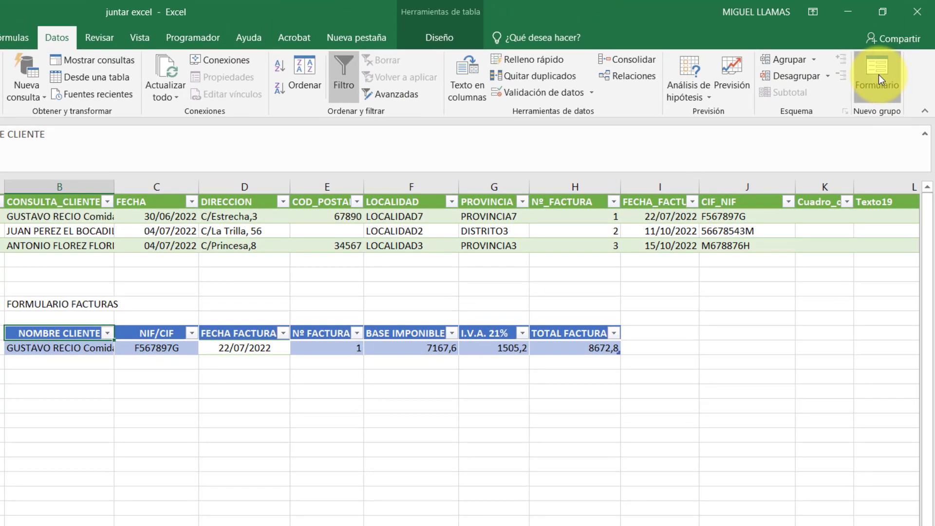
pyautogui.click(878, 74)
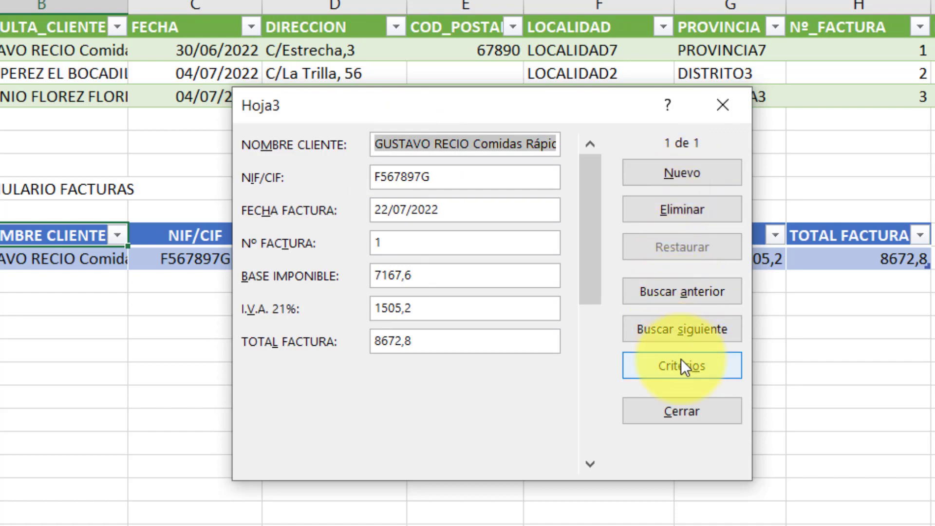
pyautogui.click(679, 175)
pyautogui.write('peokfpoek')
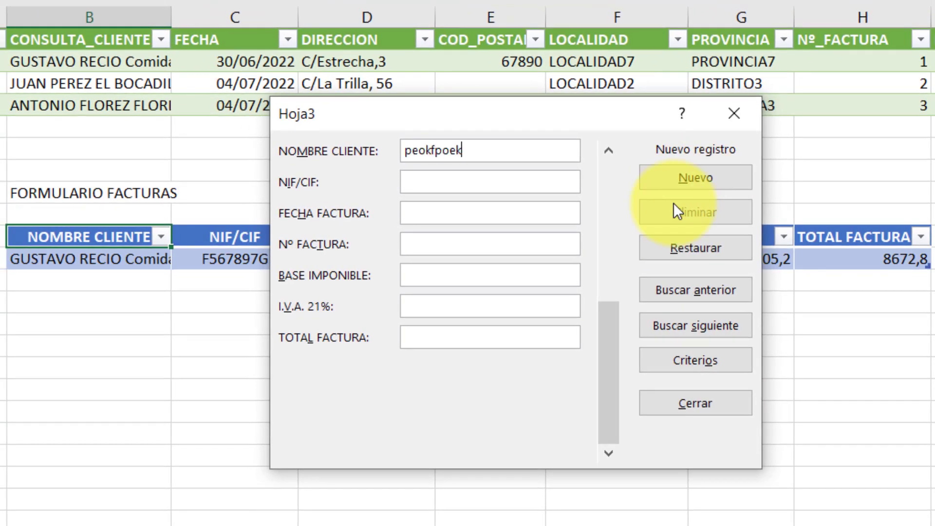
pyautogui.click(432, 181)
pyautogui.write('fgrfg')
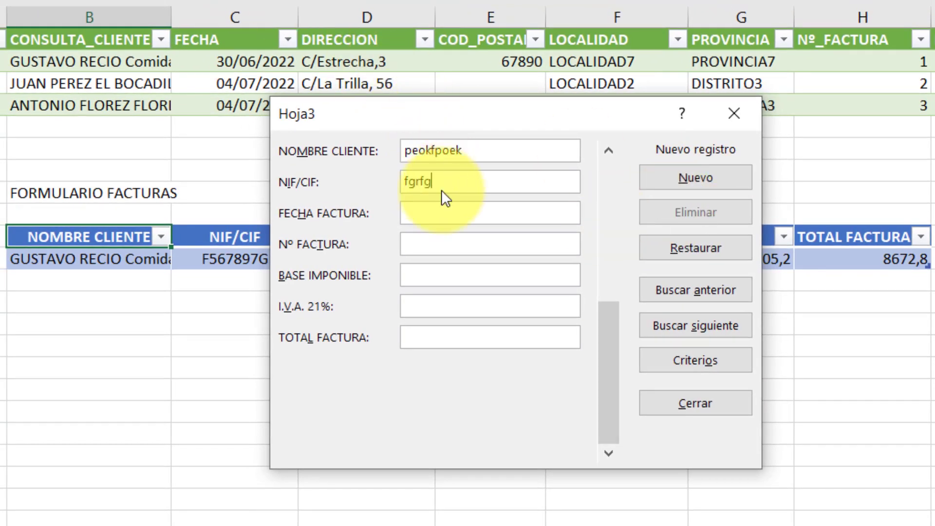
pyautogui.click(700, 405)
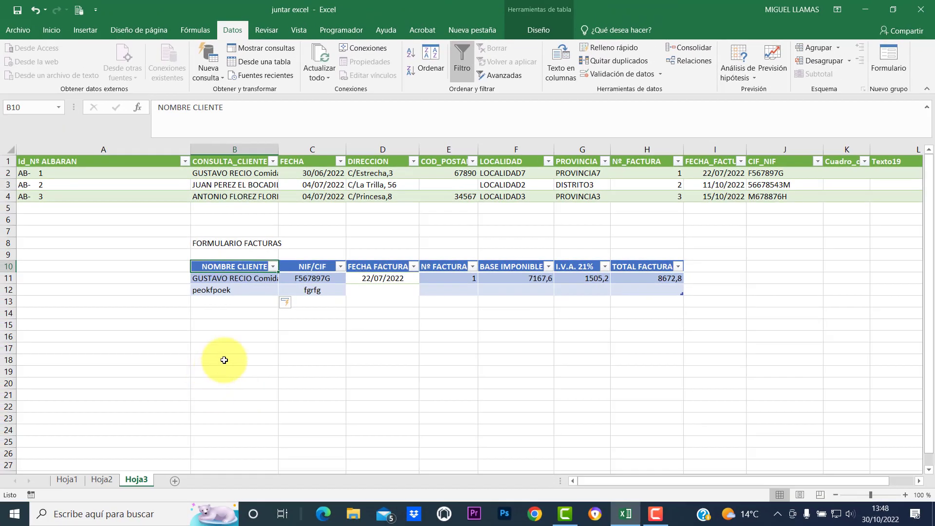
pyautogui.click(35, 11)
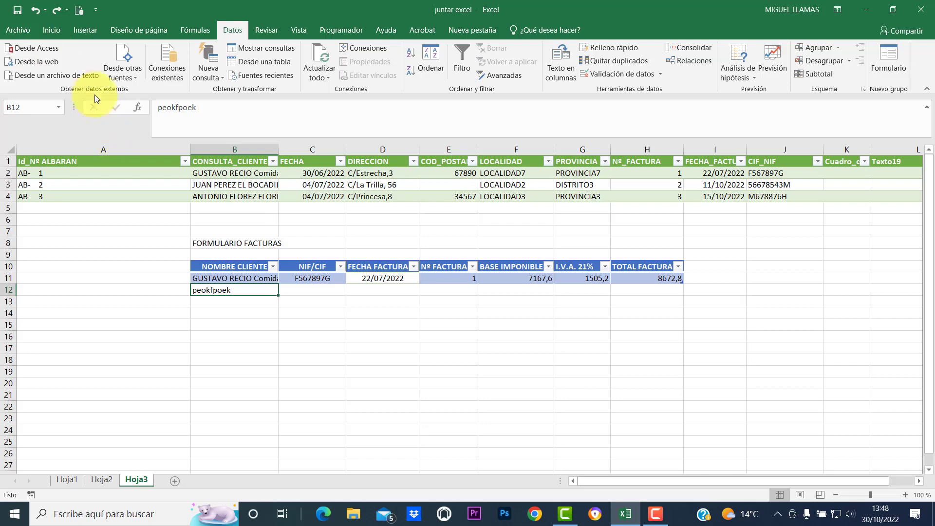
pyautogui.click(34, 7)
pyautogui.click(241, 282)
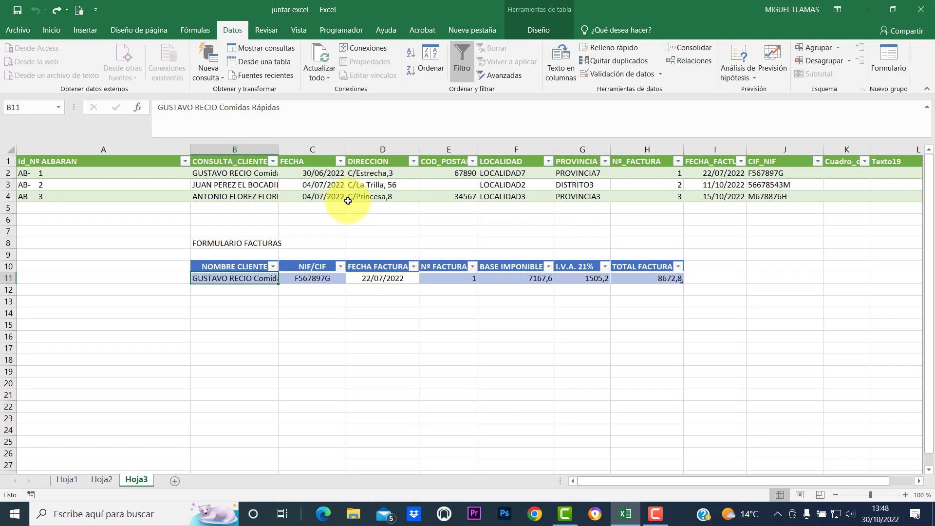
pyautogui.click(51, 159)
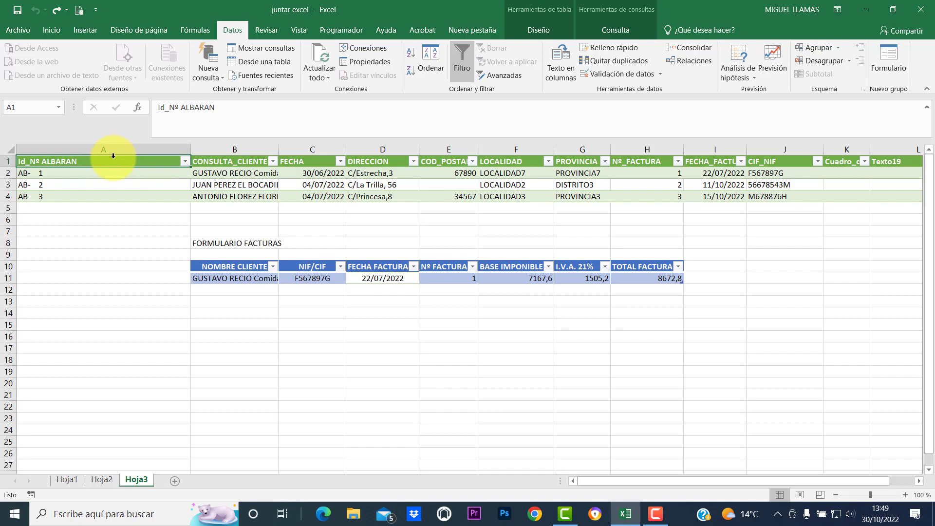
# - Launch Formulario on the upper Id_Nº ALBARAN table, showing record 1 of 3
pyautogui.click(887, 57)
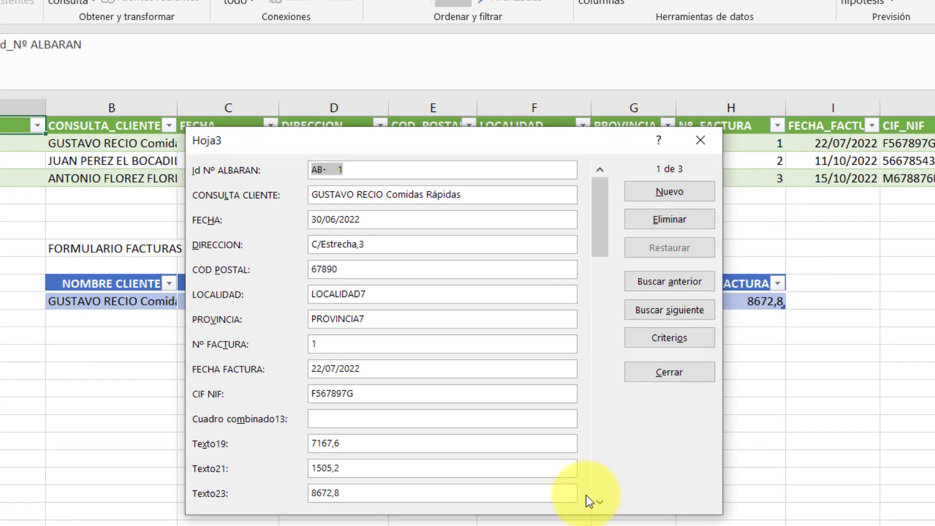